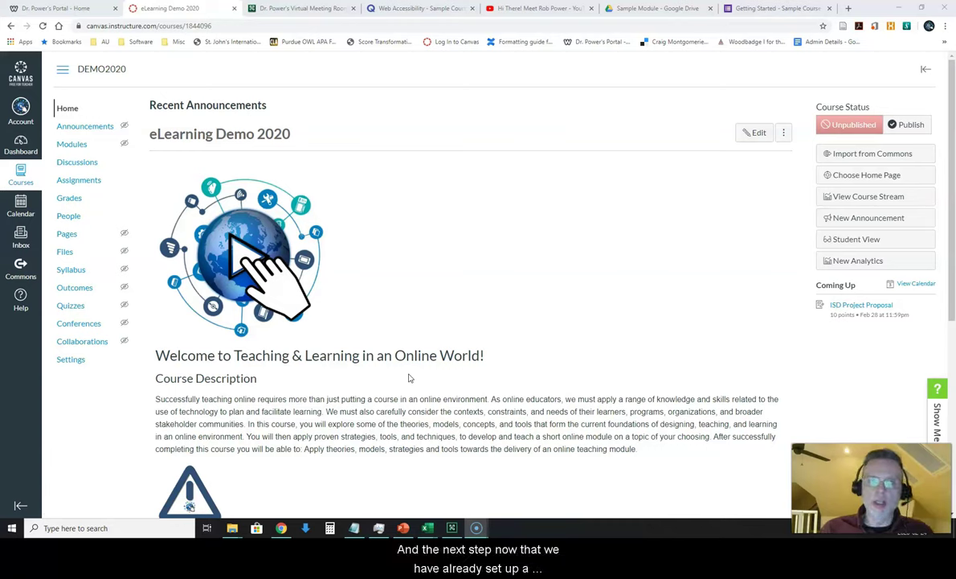
# Open the DEMO2020 course's Modules page and collapse the help tray covering it
pyautogui.click(411, 373)
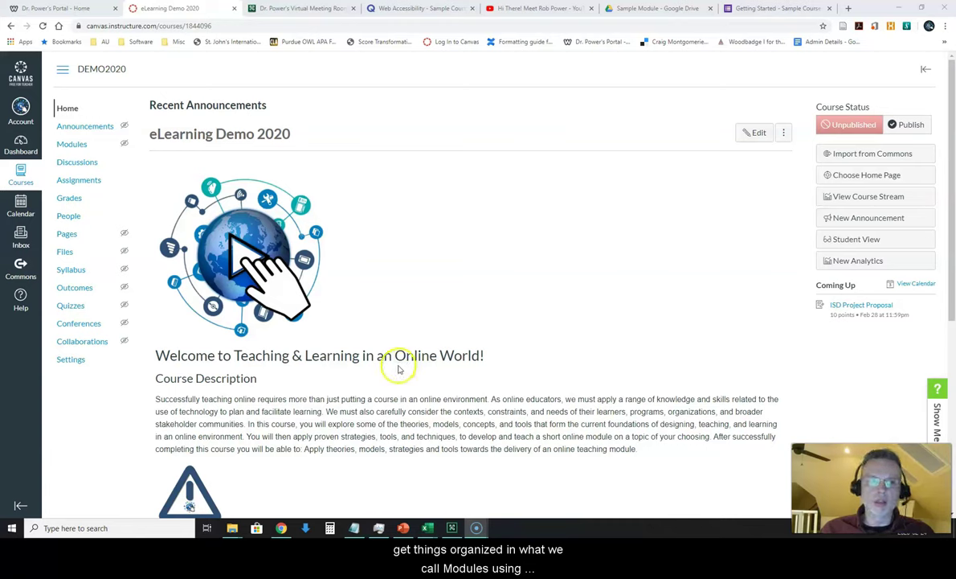
pyautogui.click(71, 146)
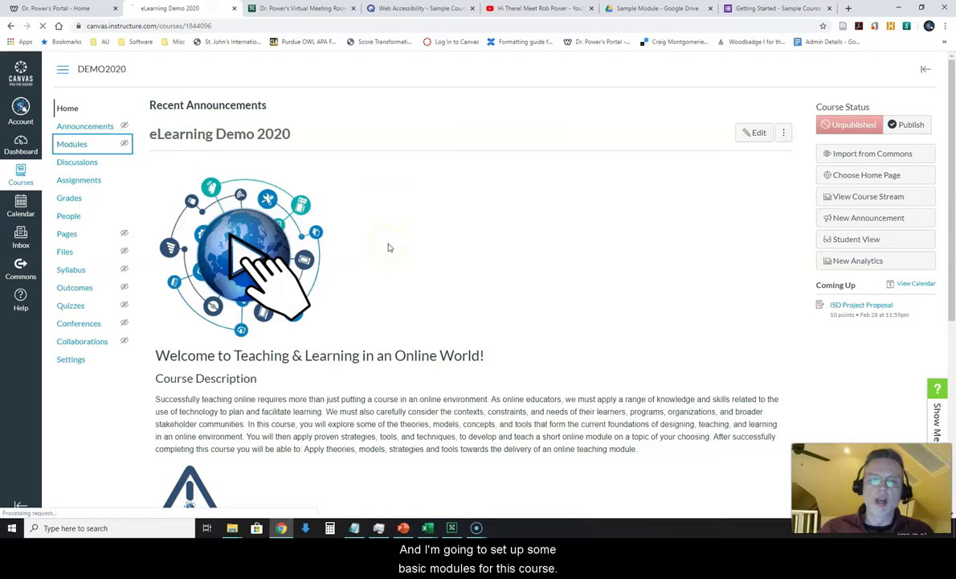
pyautogui.click(102, 143)
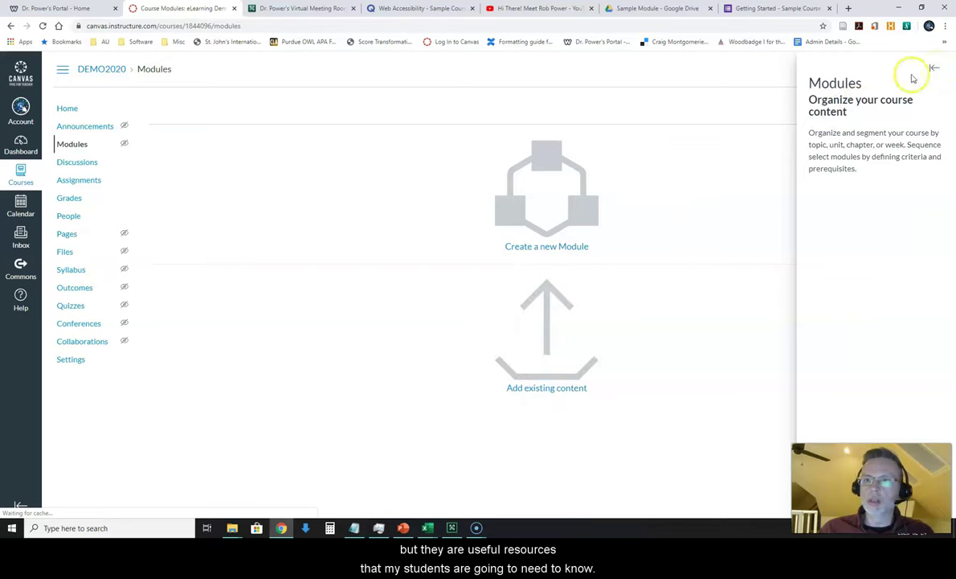
pyautogui.click(935, 71)
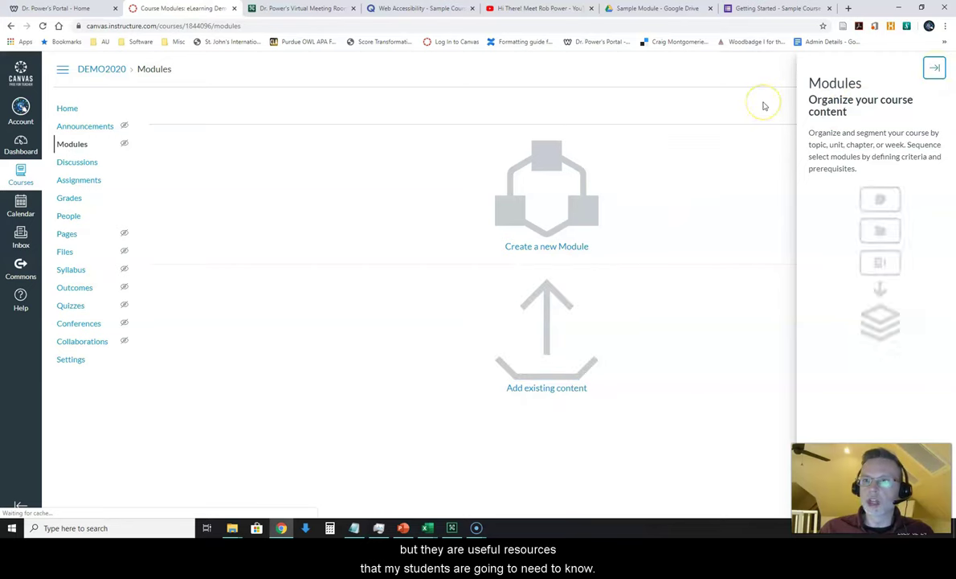
pyautogui.click(937, 71)
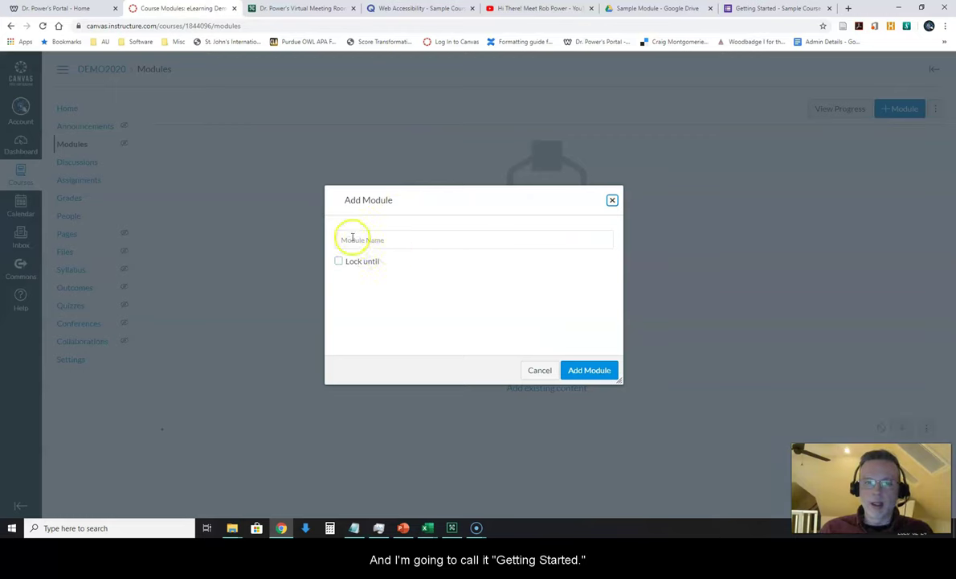
# Enter Getting Started as the name of the new module
pyautogui.click(388, 239)
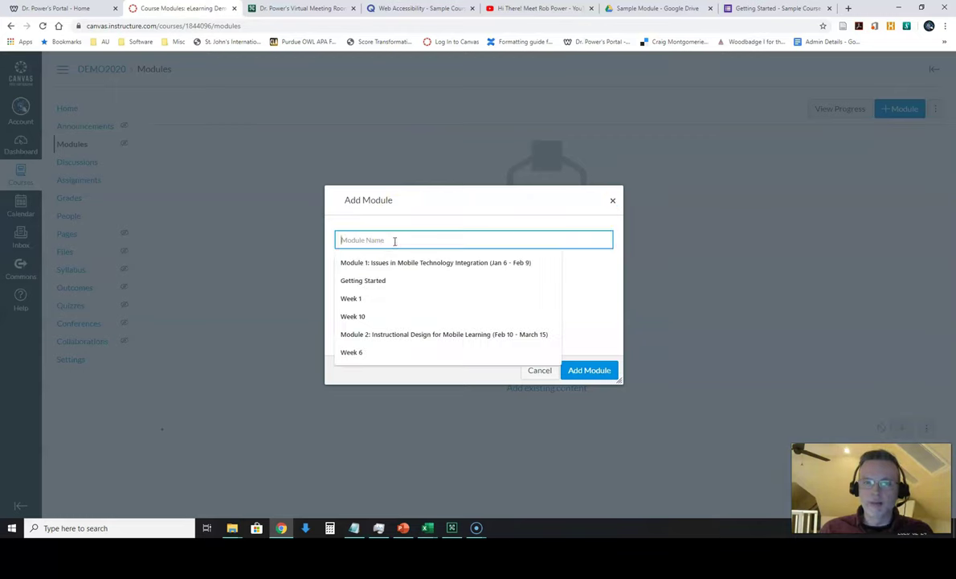
pyautogui.write('Get')
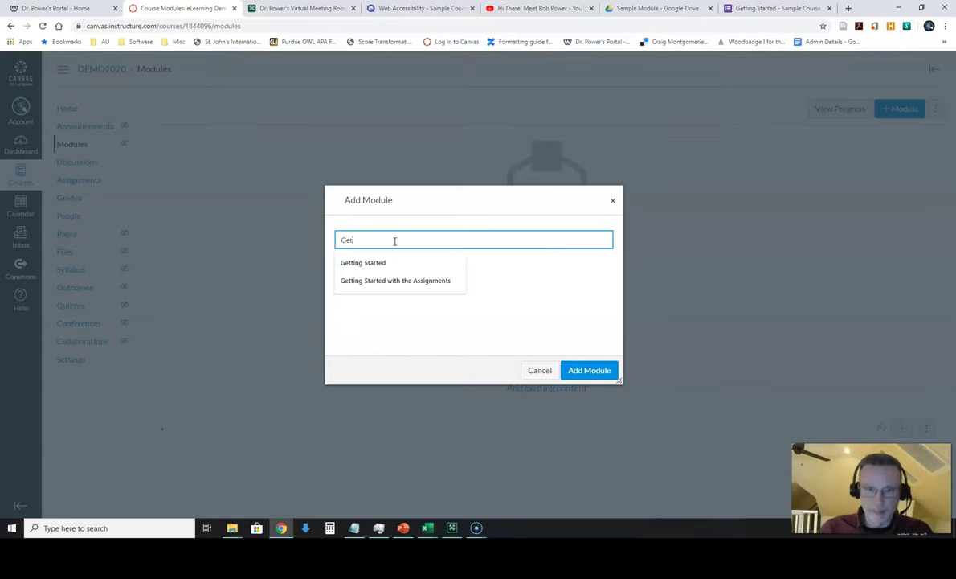
pyautogui.write('ting S')
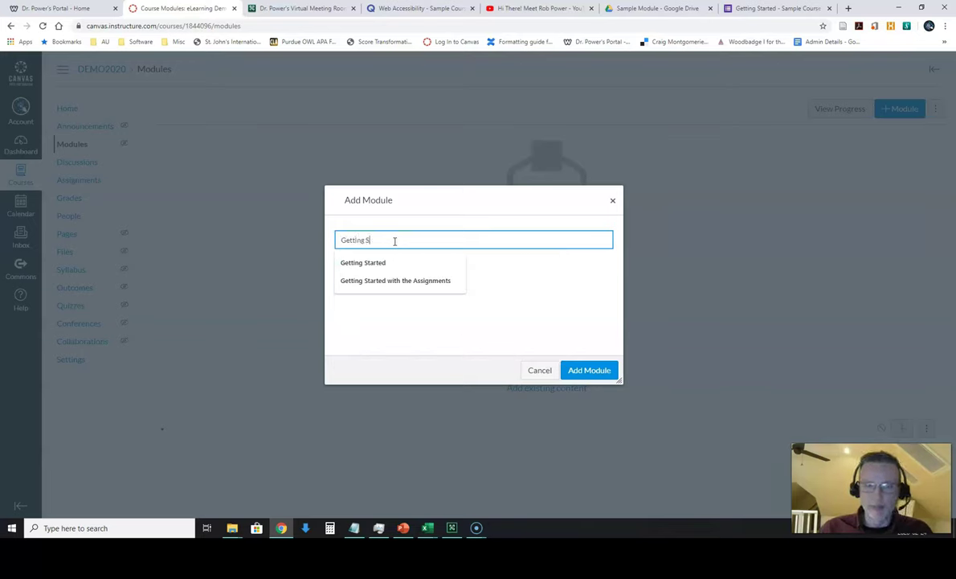
pyautogui.write('tarted')
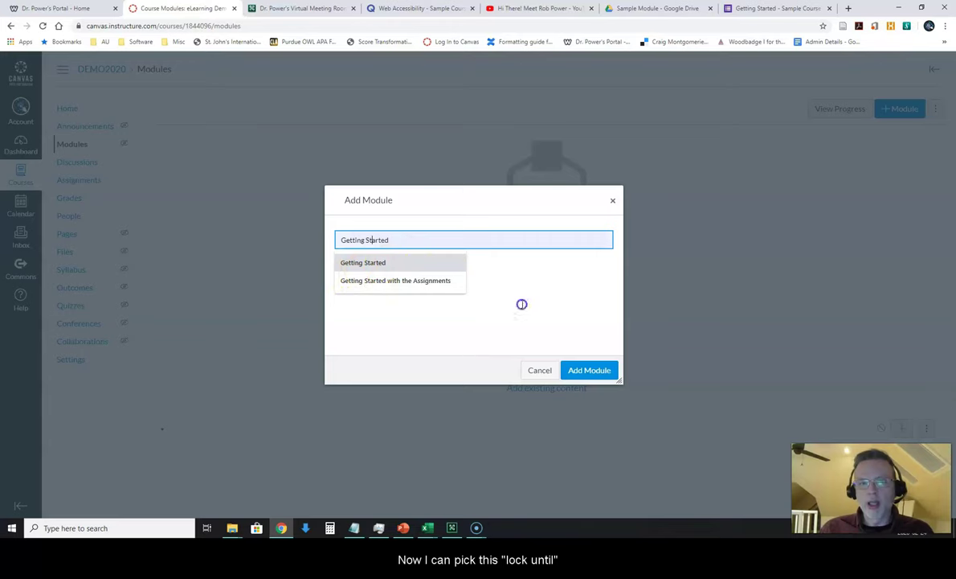
pyautogui.click(373, 280)
pyautogui.click(341, 264)
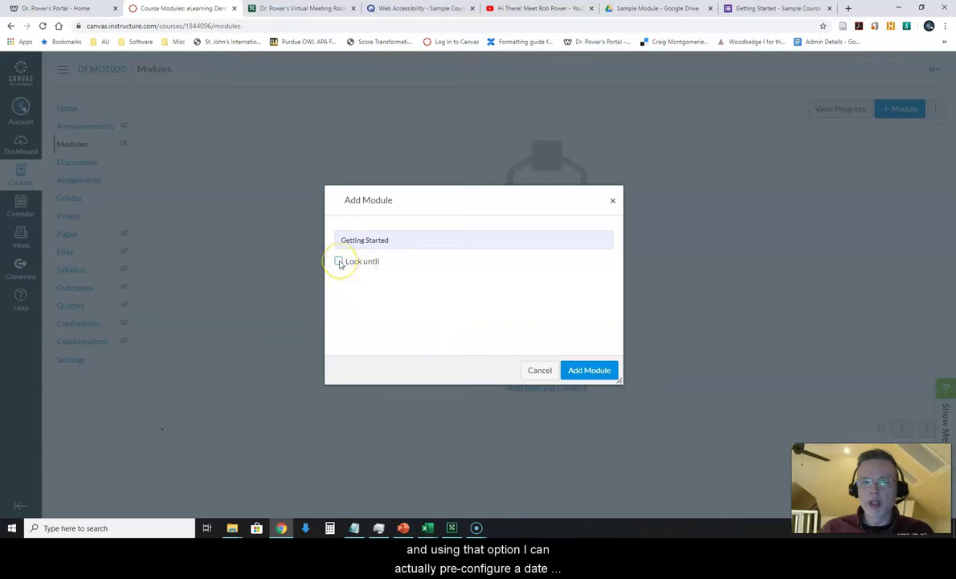
pyautogui.click(339, 262)
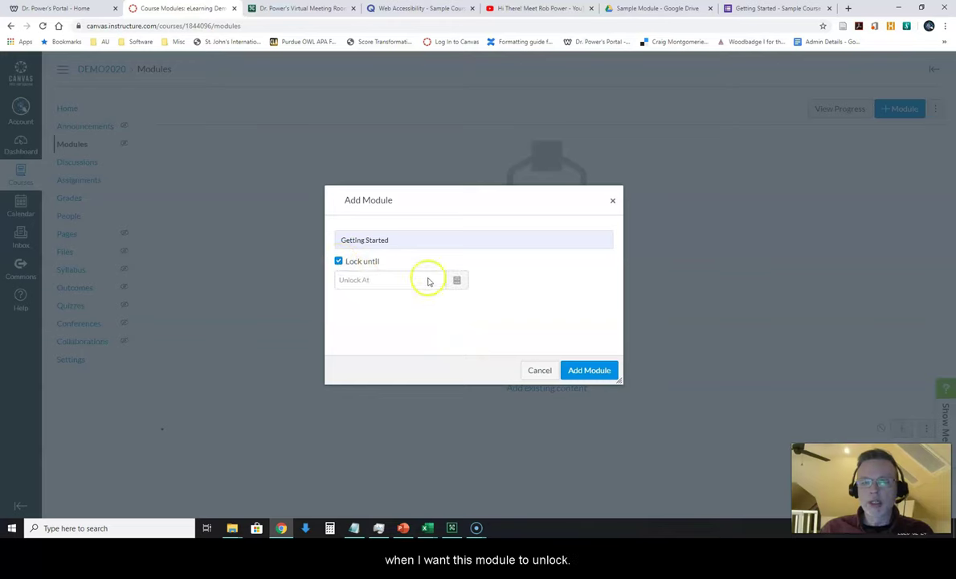
pyautogui.press('space')
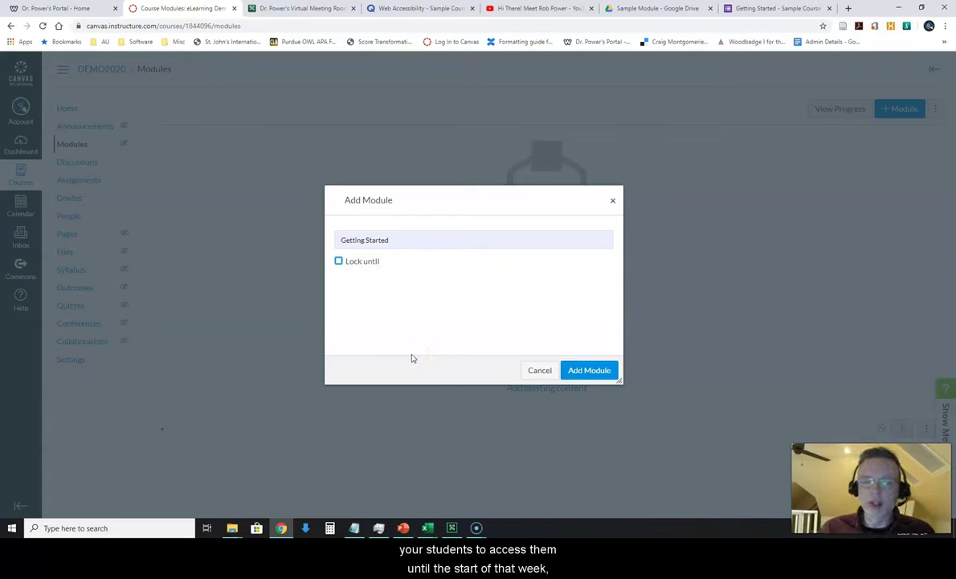
# Save the Getting Started module without a lock date and publish it
pyautogui.click(589, 371)
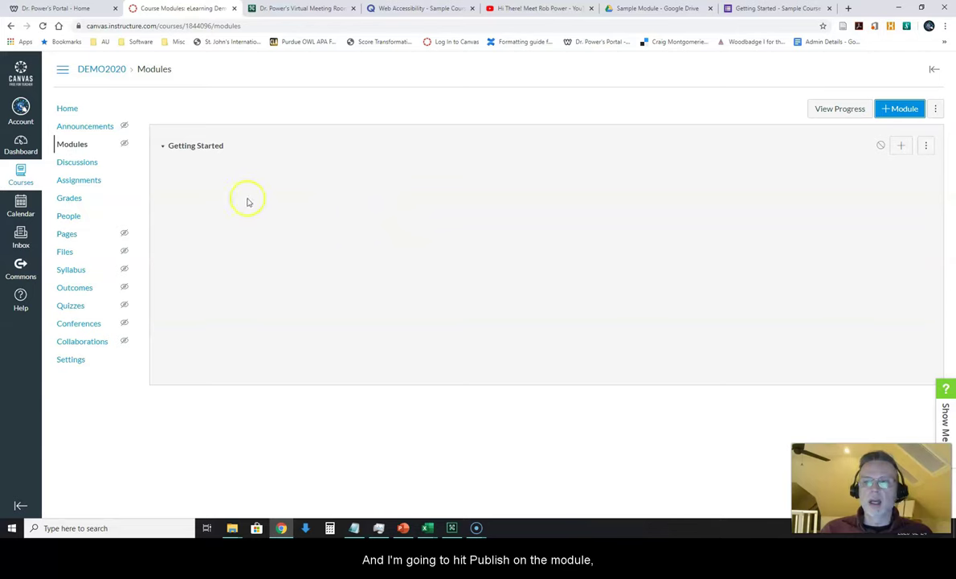
pyautogui.click(881, 146)
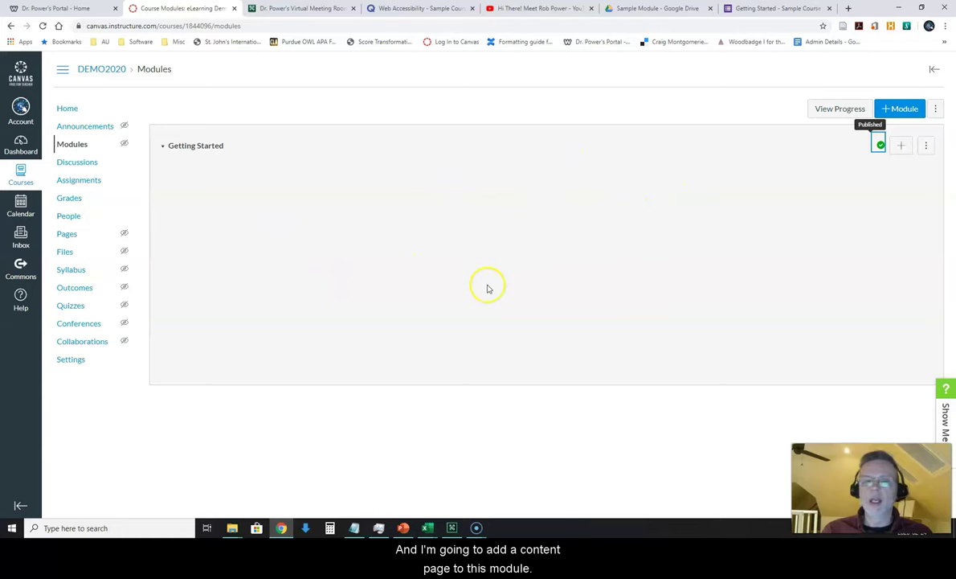
# Add the existing page "Sample Pilot Module - Teaching & Learning in an Online World" to the Getting Started module without indentation
pyautogui.click(901, 145)
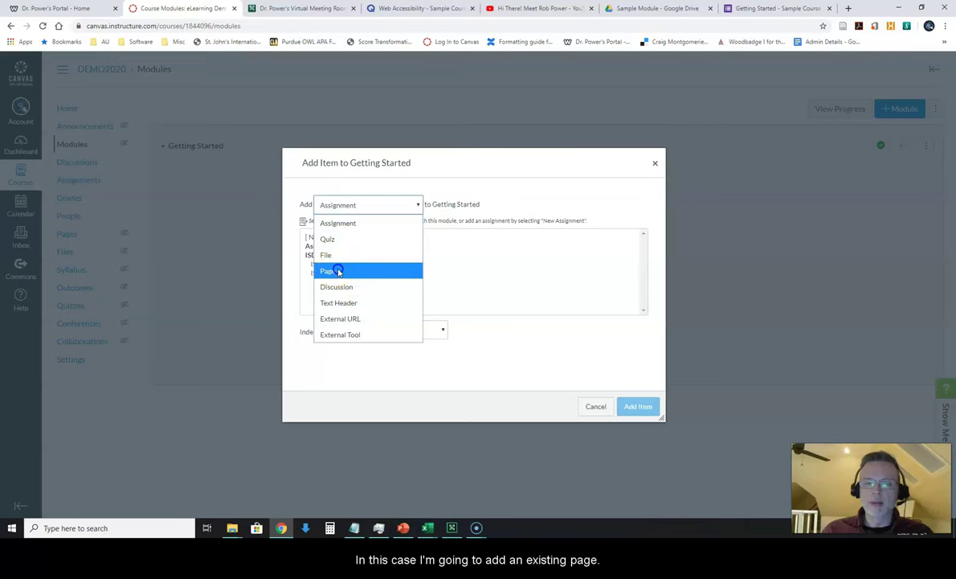
pyautogui.click(337, 271)
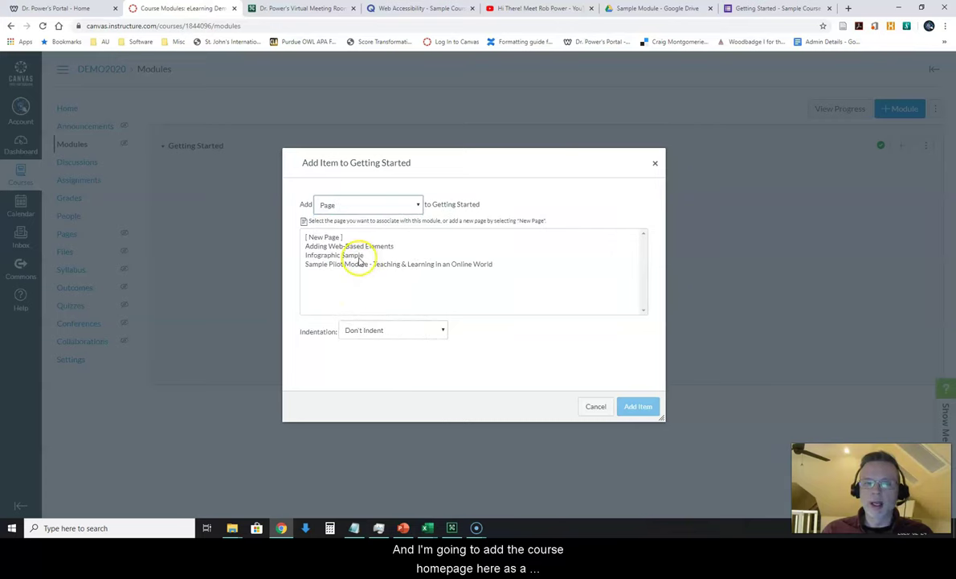
pyautogui.click(341, 266)
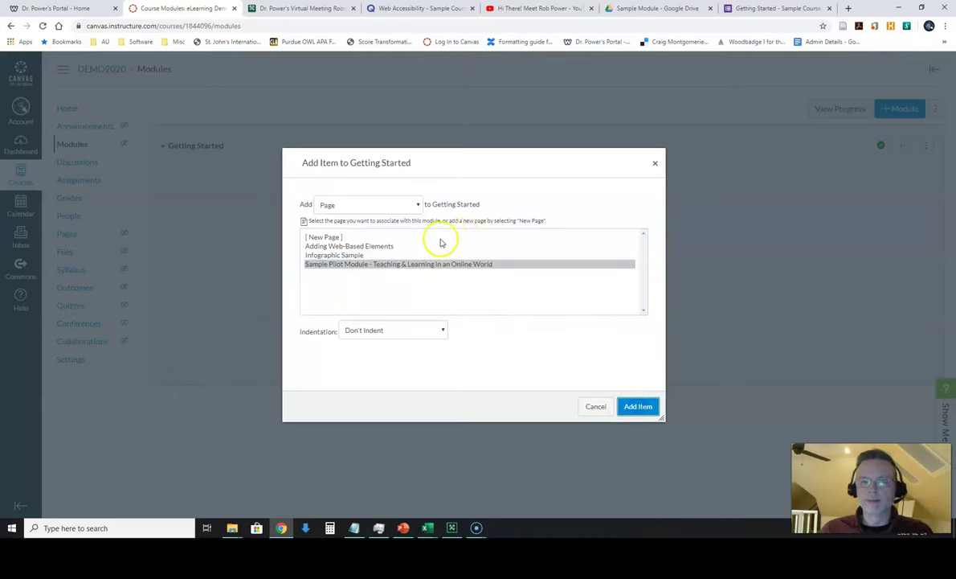
pyautogui.click(624, 410)
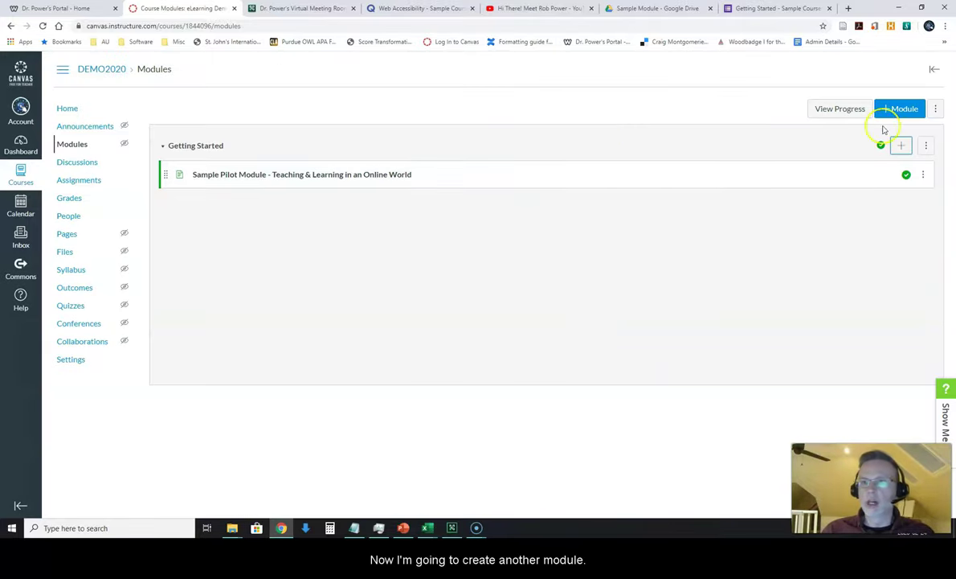
# Start a second module in the course and name it Unit 1
pyautogui.click(903, 110)
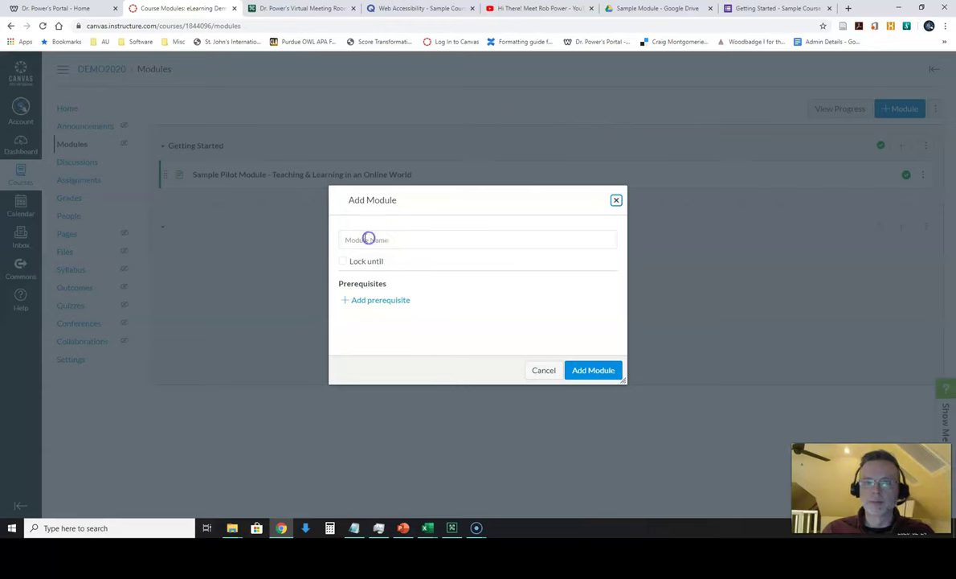
pyautogui.click(351, 239)
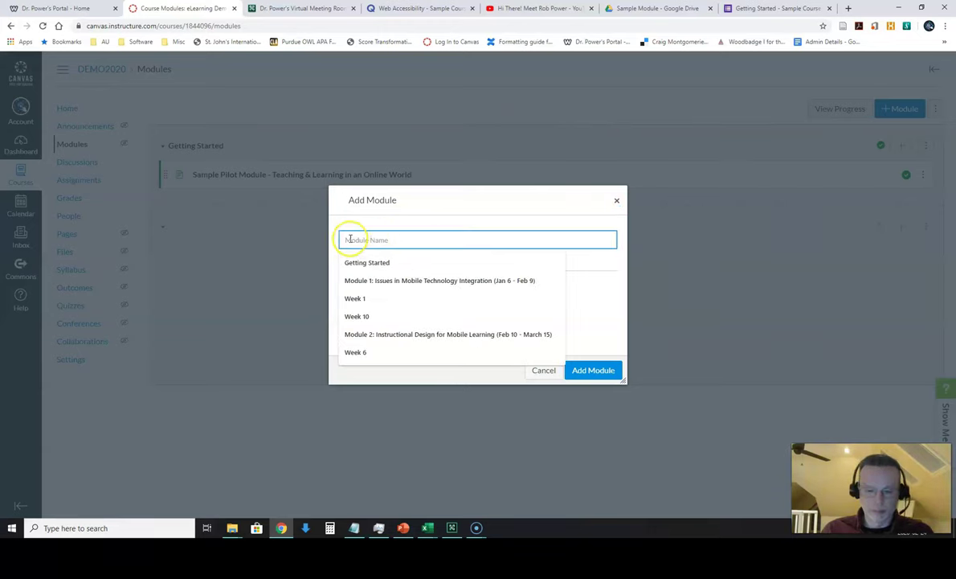
pyautogui.write('Unit 1')
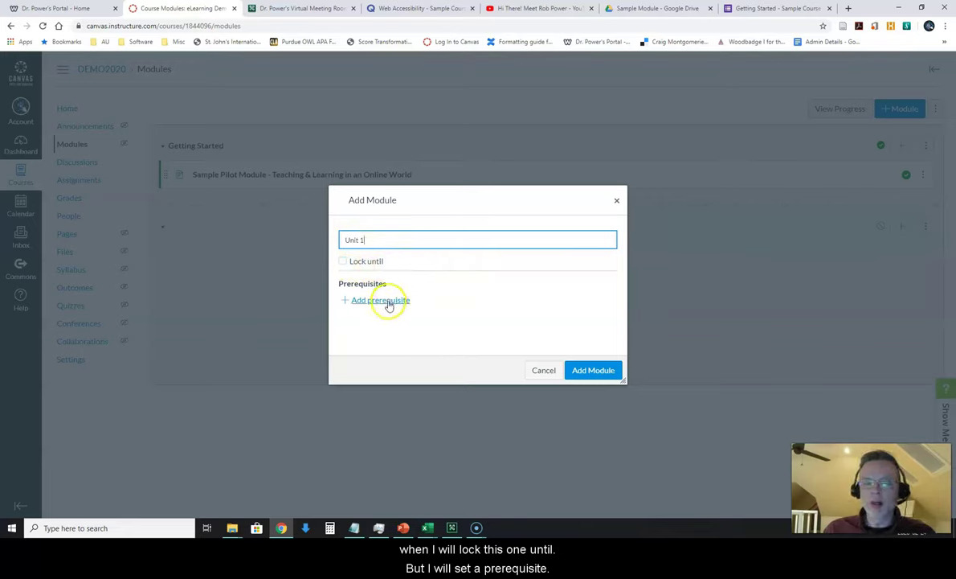
# Set Getting Started as the prerequisite for Unit 1 and save the new module
pyautogui.click(390, 302)
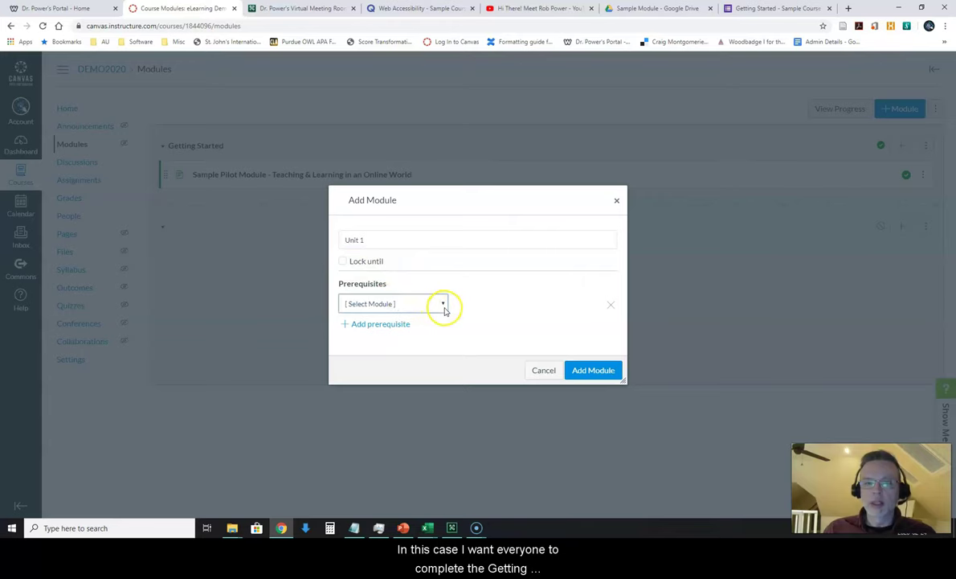
pyautogui.click(444, 307)
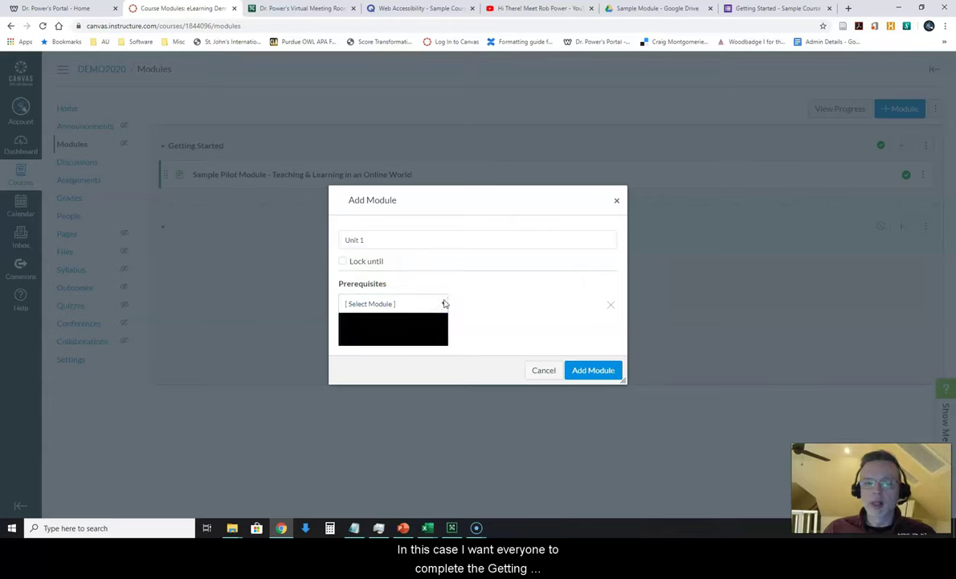
pyautogui.click(464, 296)
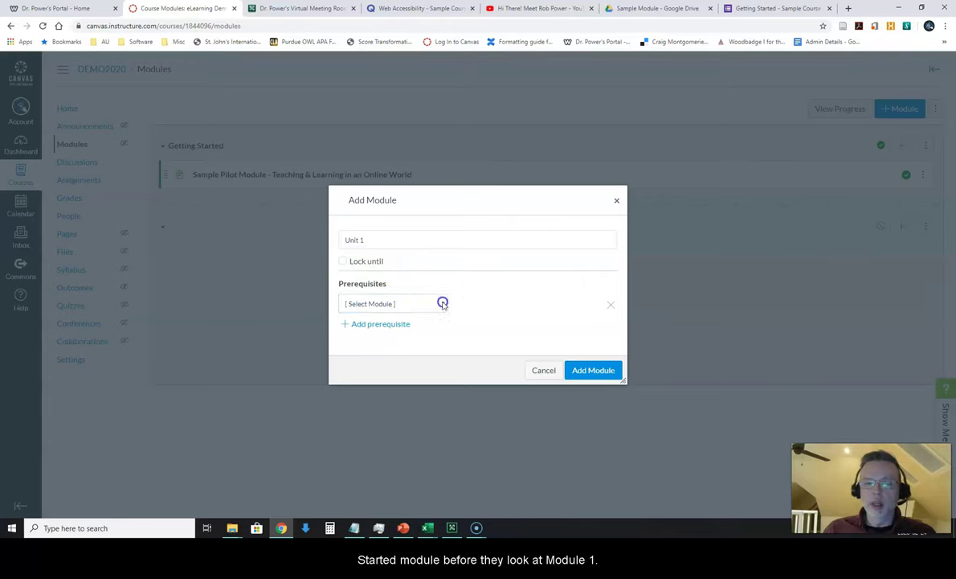
pyautogui.click(442, 304)
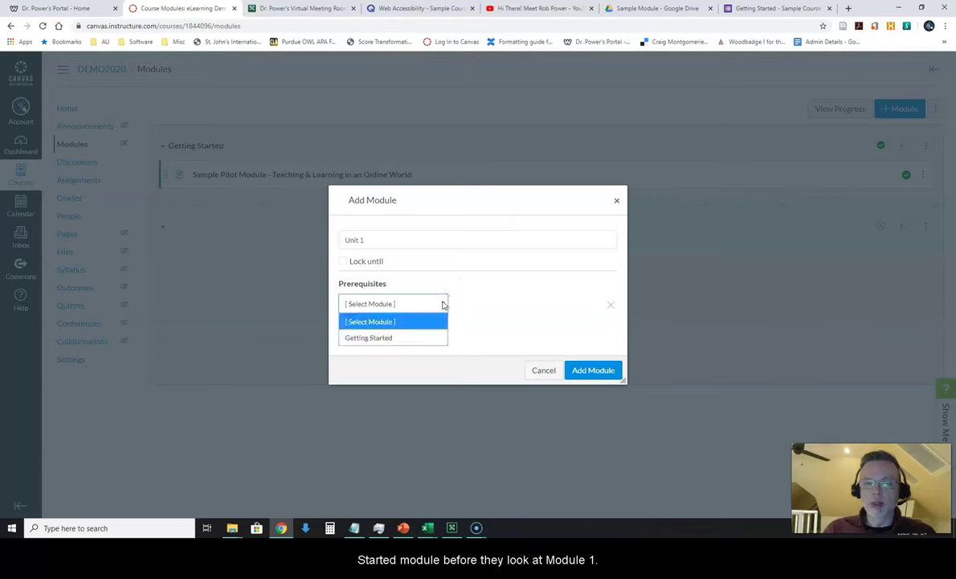
pyautogui.click(394, 338)
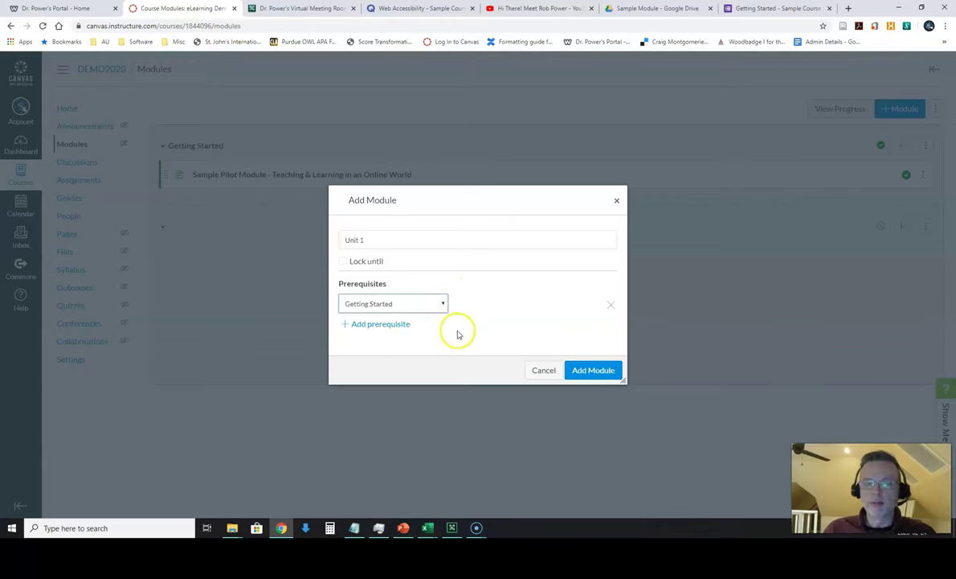
pyautogui.click(457, 330)
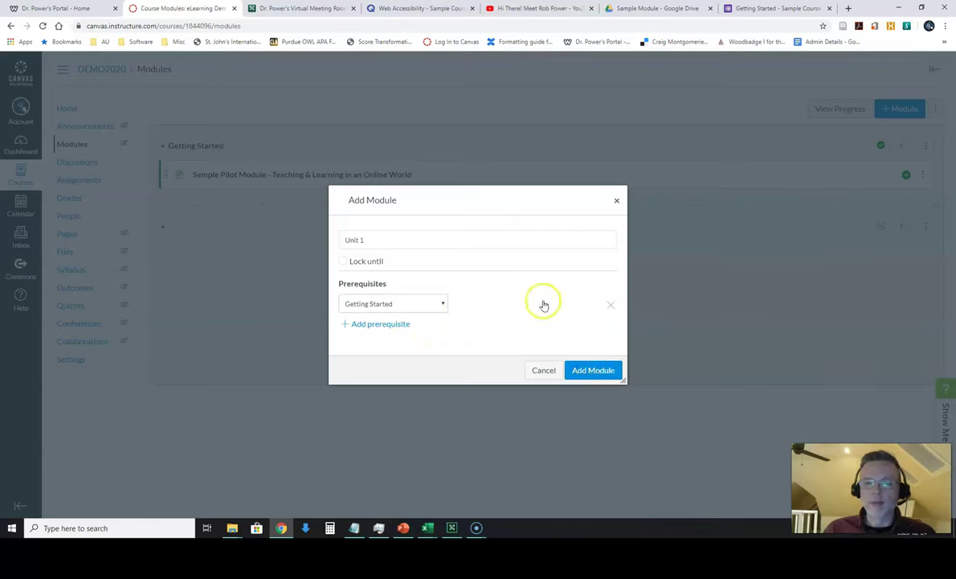
pyautogui.click(598, 369)
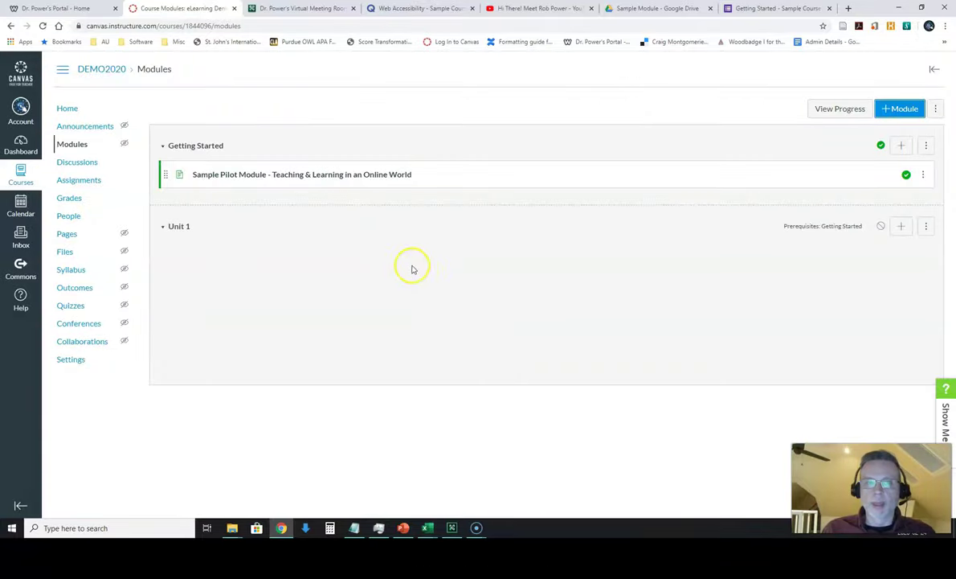
# Publish the Unit 1 module and add the existing page "Adding Web-Based Elements" to it
pyautogui.click(879, 228)
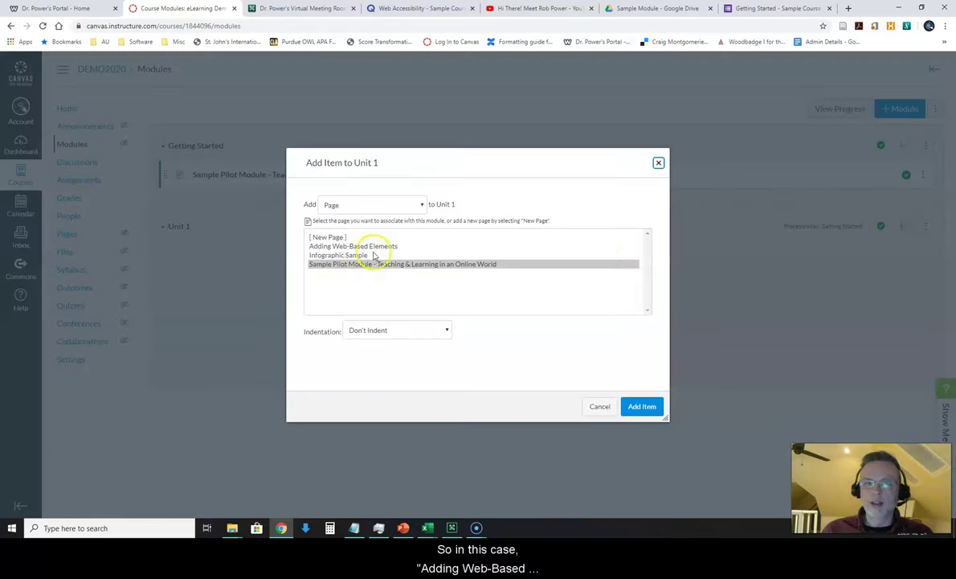
pyautogui.click(358, 247)
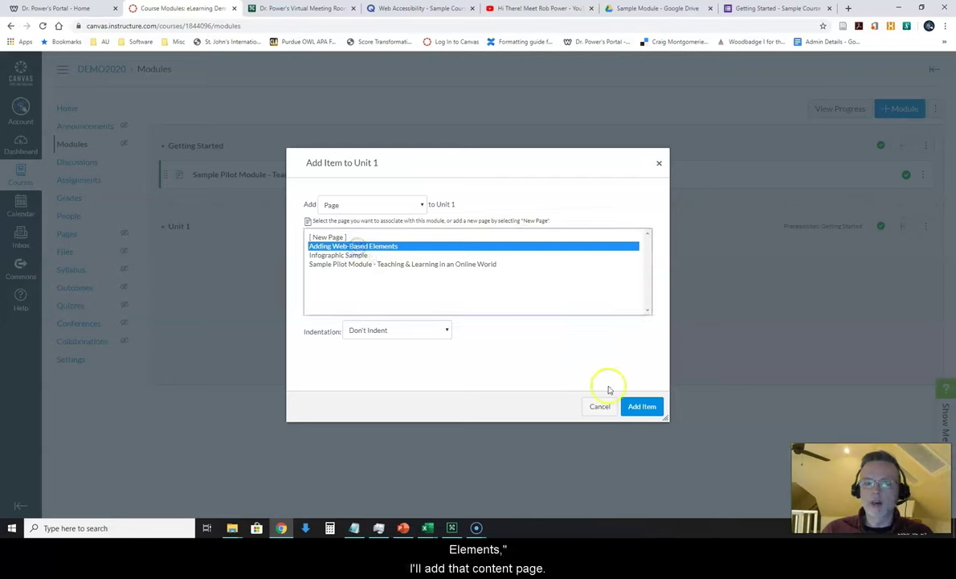
pyautogui.click(640, 406)
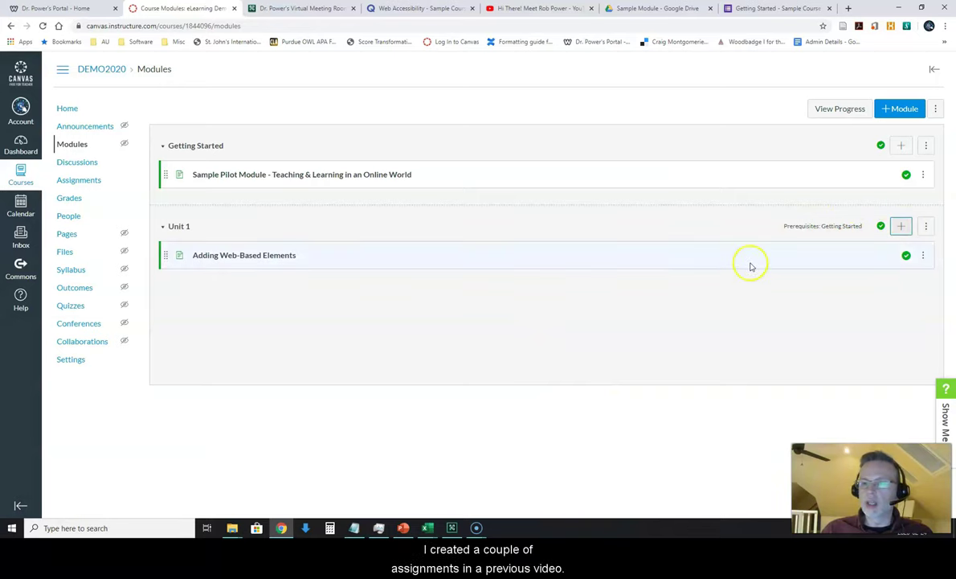
# Add the existing assignment "ISD Project Proposal" to the Unit 1 module without indentation
pyautogui.click(902, 229)
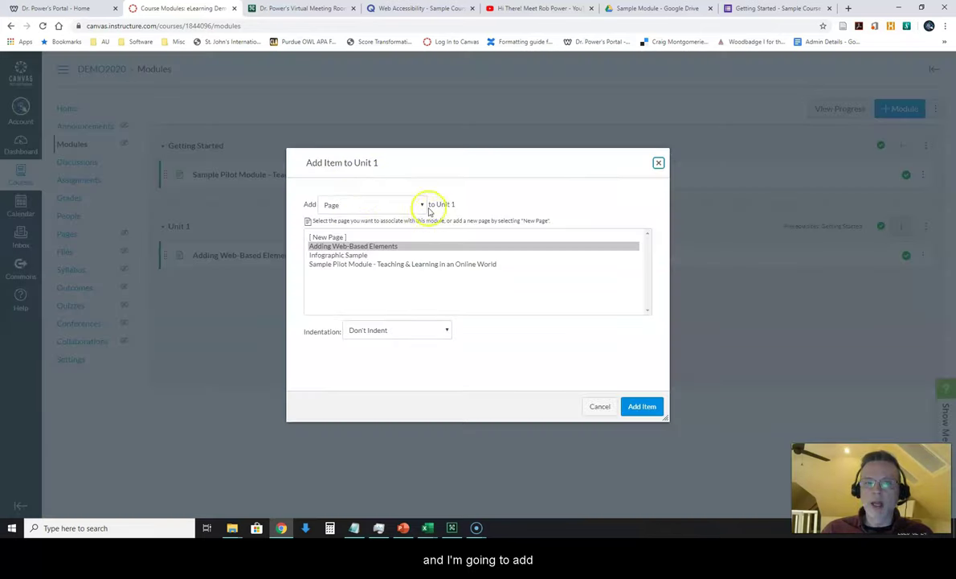
pyautogui.click(422, 206)
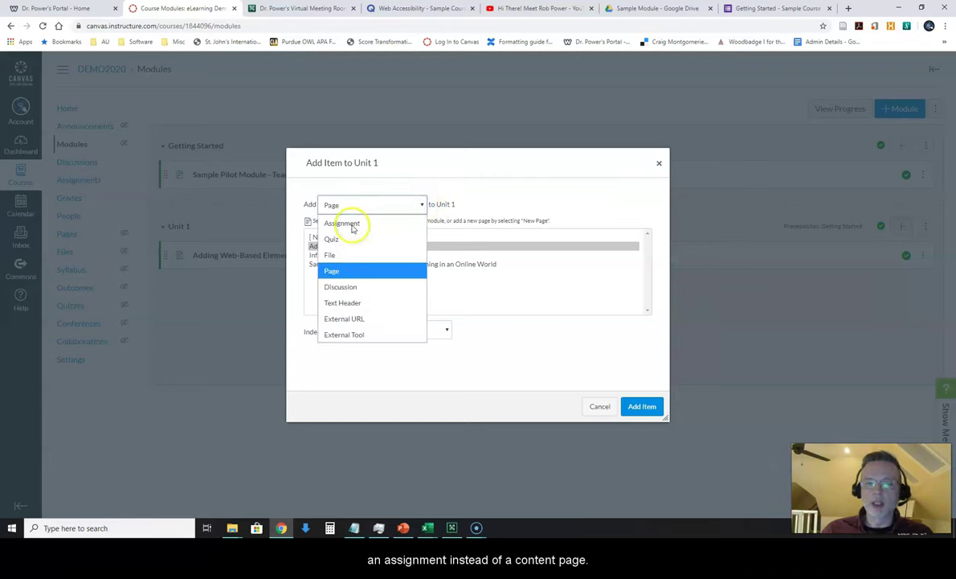
pyautogui.click(352, 225)
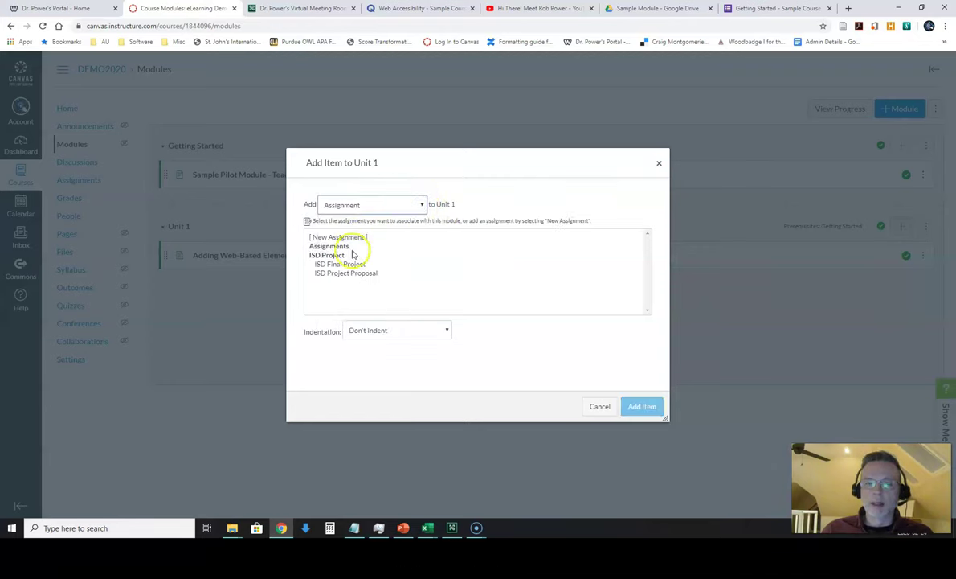
pyautogui.click(346, 274)
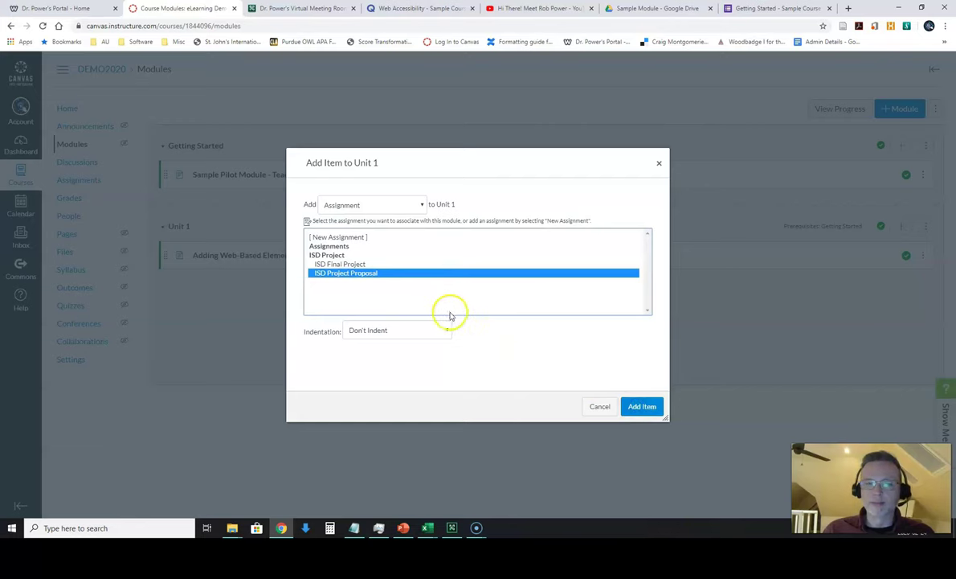
pyautogui.press('Return')
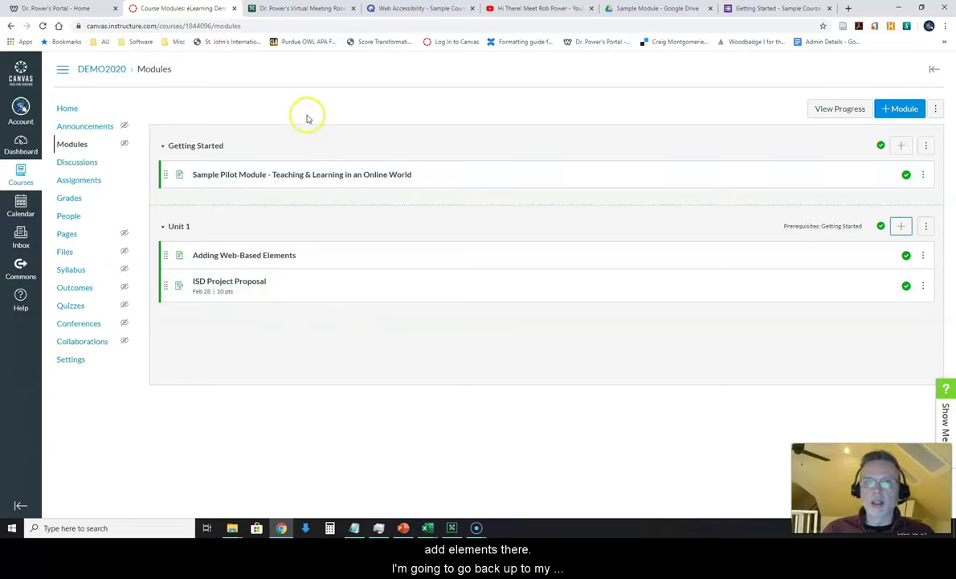
pyautogui.click(475, 158)
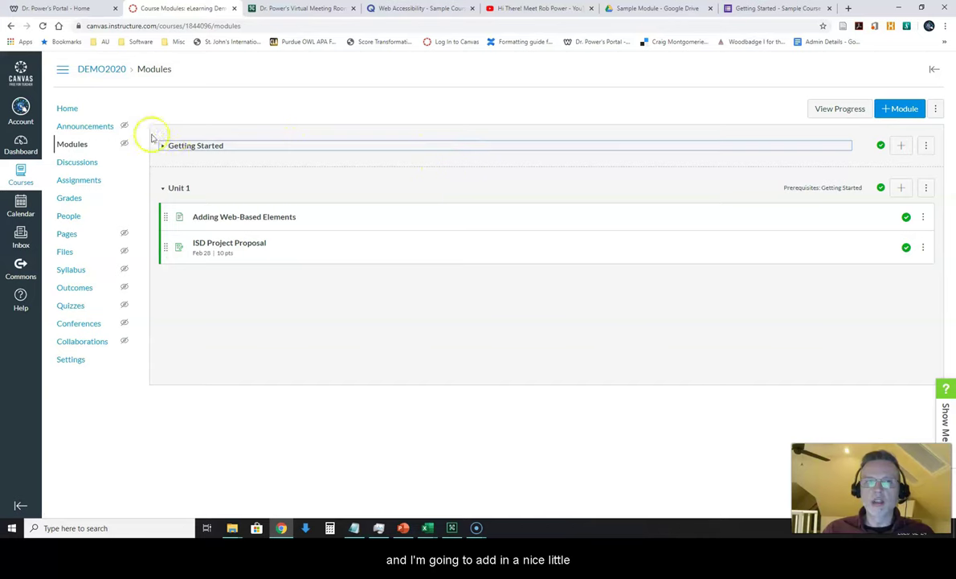
pyautogui.click(339, 149)
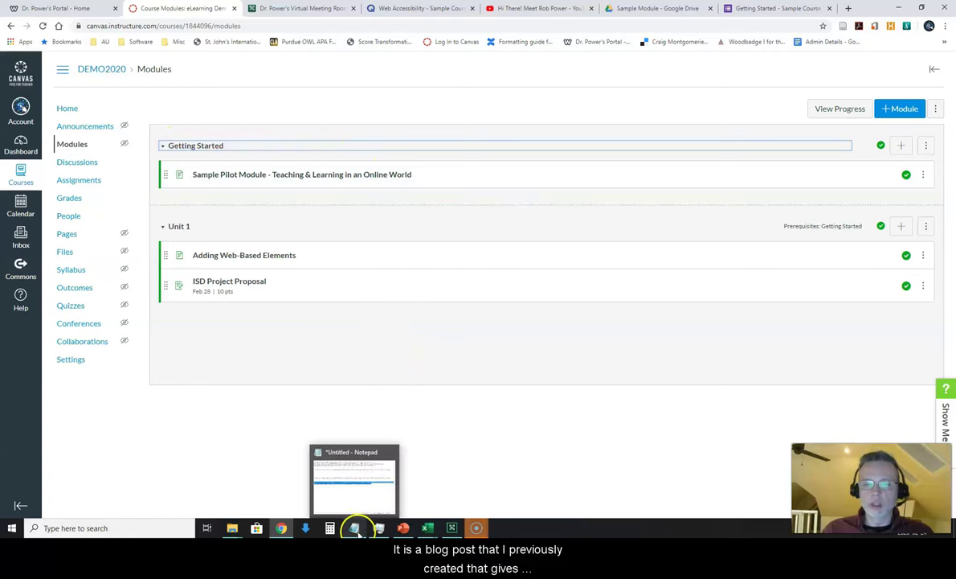
# Switch to the Book1 workbook in Excel, copy the blog URL listed for Optimizing Your Time on Course Readings, and return to Canvas in Chrome
pyautogui.moveTo(440, 529)
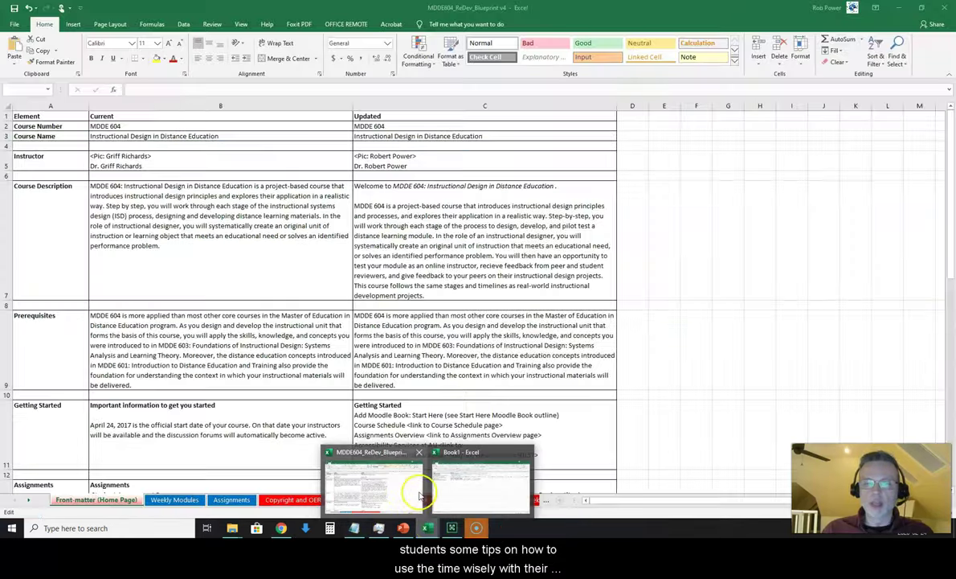
pyautogui.click(479, 480)
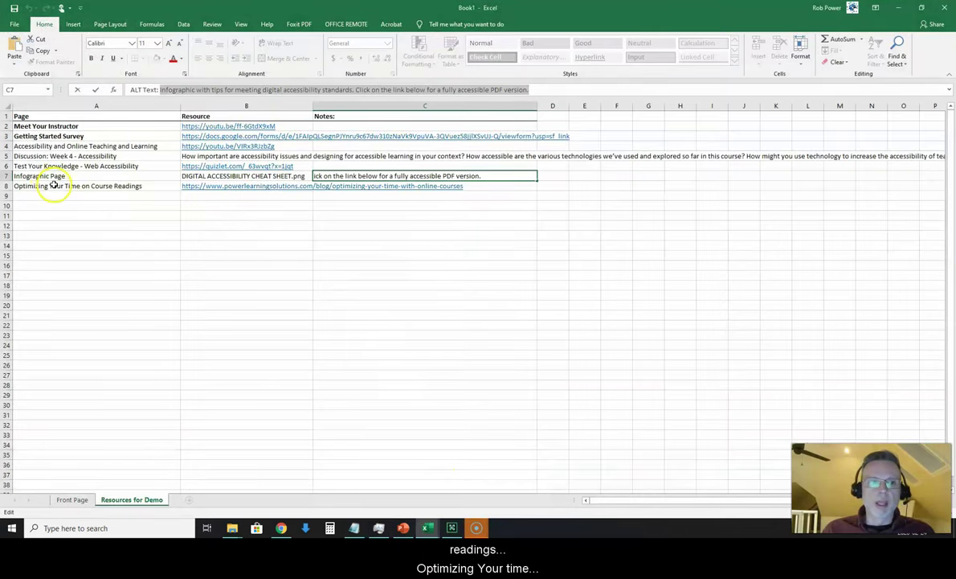
pyautogui.click(148, 188)
pyautogui.press('Right')
pyautogui.moveTo(413, 89); pyautogui.dragTo(121, 90)
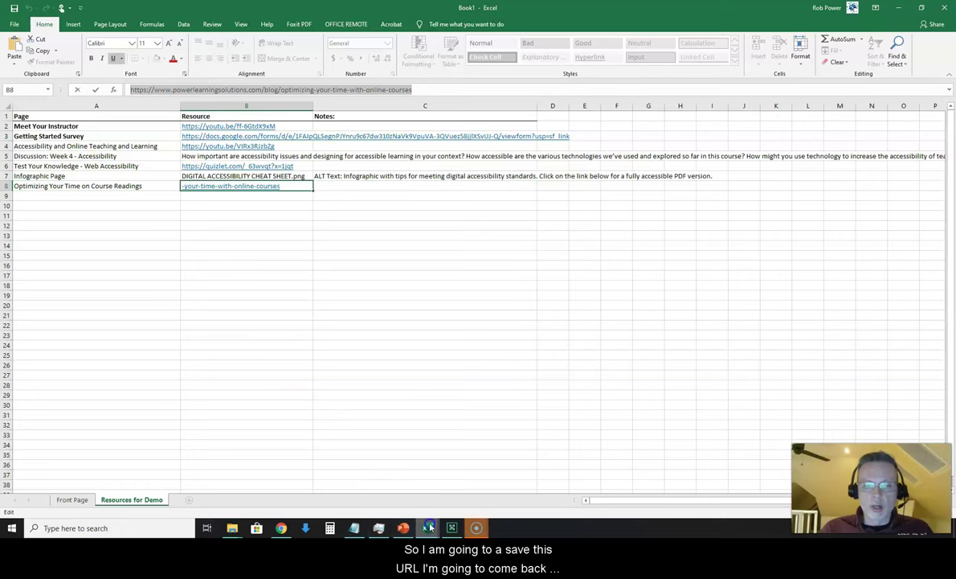
pyautogui.moveTo(281, 528)
pyautogui.click(285, 487)
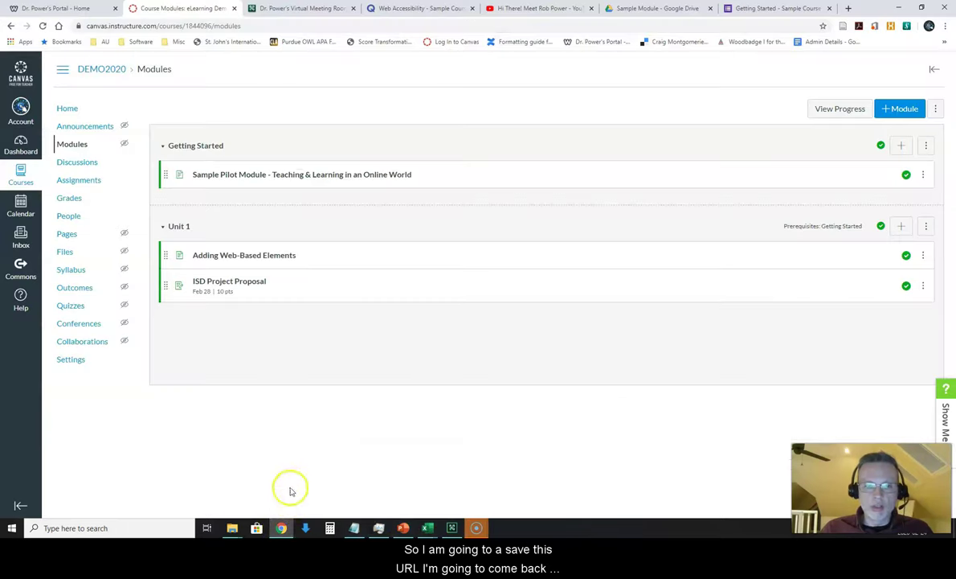
# Start an External URL item for the Getting Started module and paste the copied optimizing-your-time-with-online-courses blog address as its URL
pyautogui.click(903, 147)
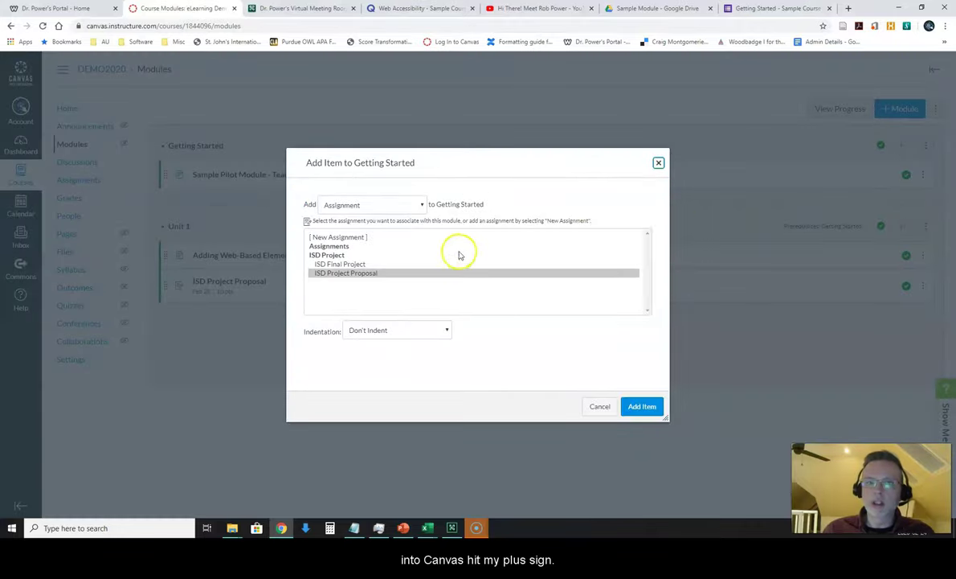
pyautogui.click(422, 206)
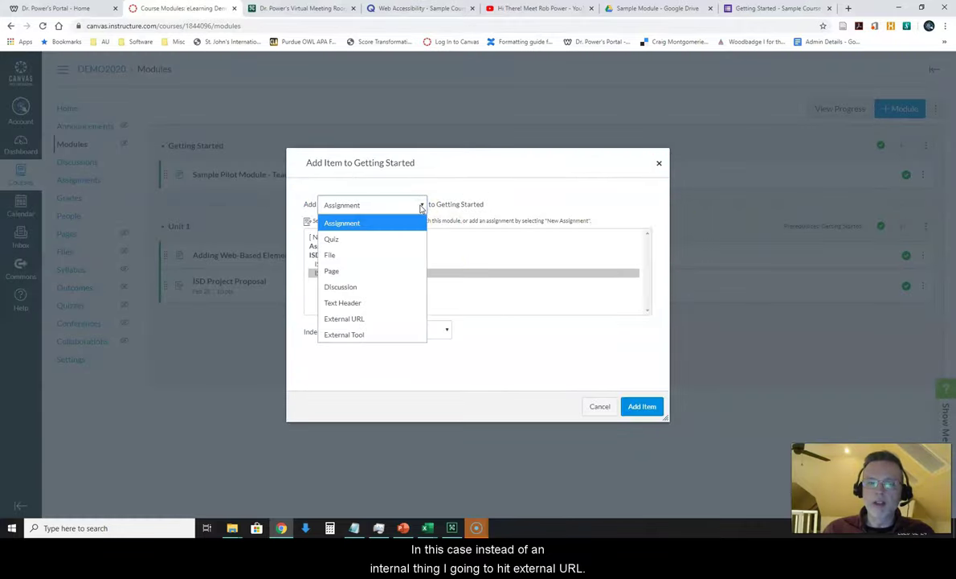
pyautogui.click(351, 323)
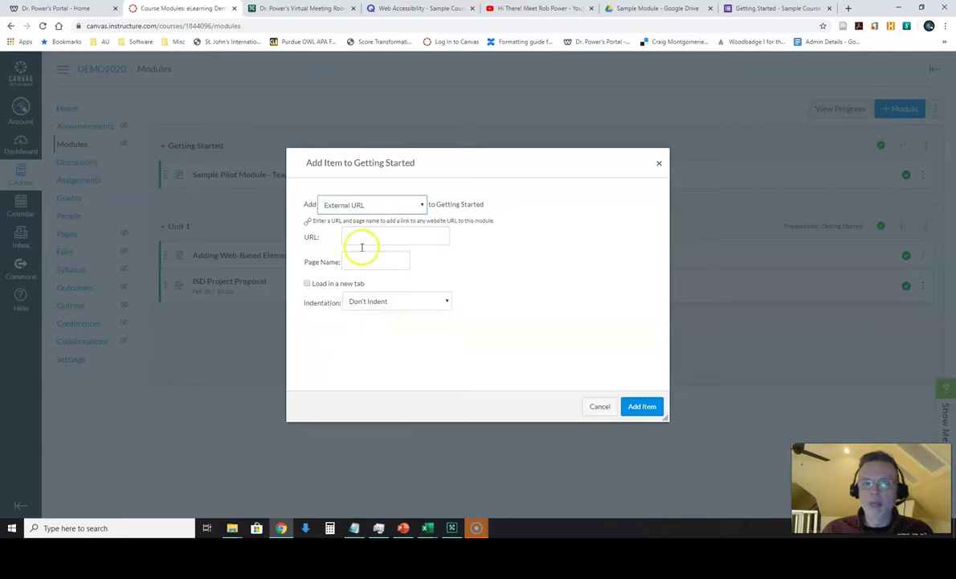
pyautogui.click(357, 235)
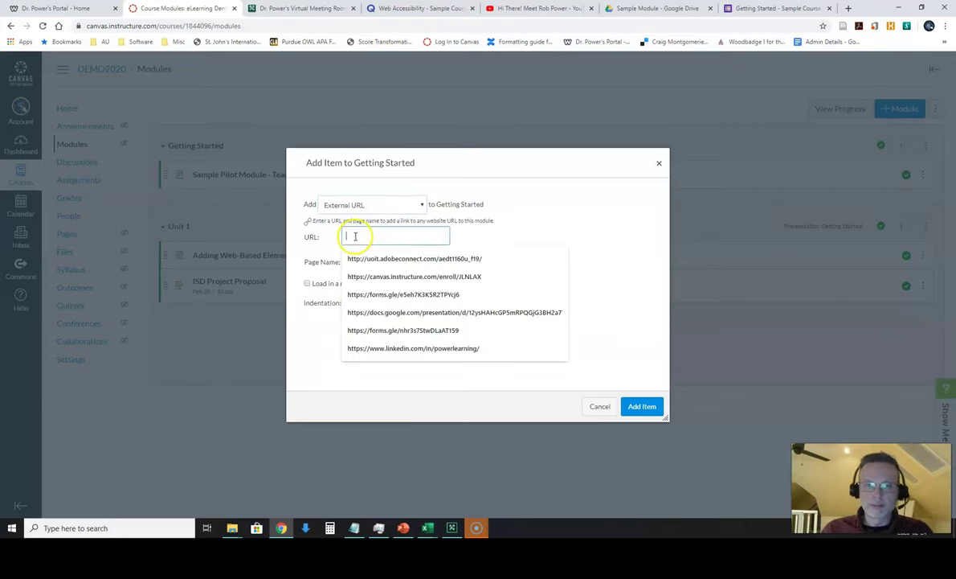
pyautogui.hotkey('ctrl', 'v')
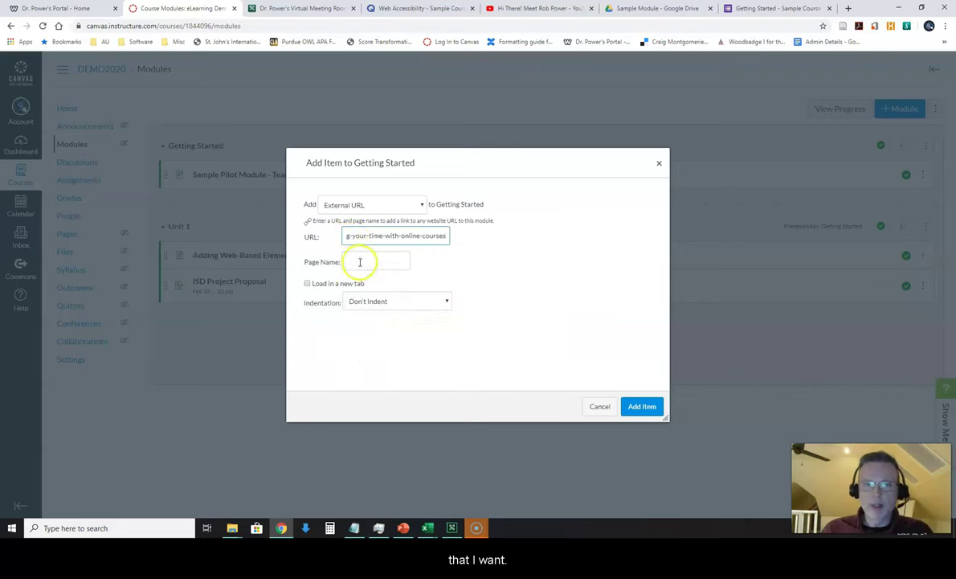
# Name the link "Optimizing Your Time with Course Readings", set it to load in a new tab, and add and publish it
pyautogui.click(357, 262)
pyautogui.write('Opt')
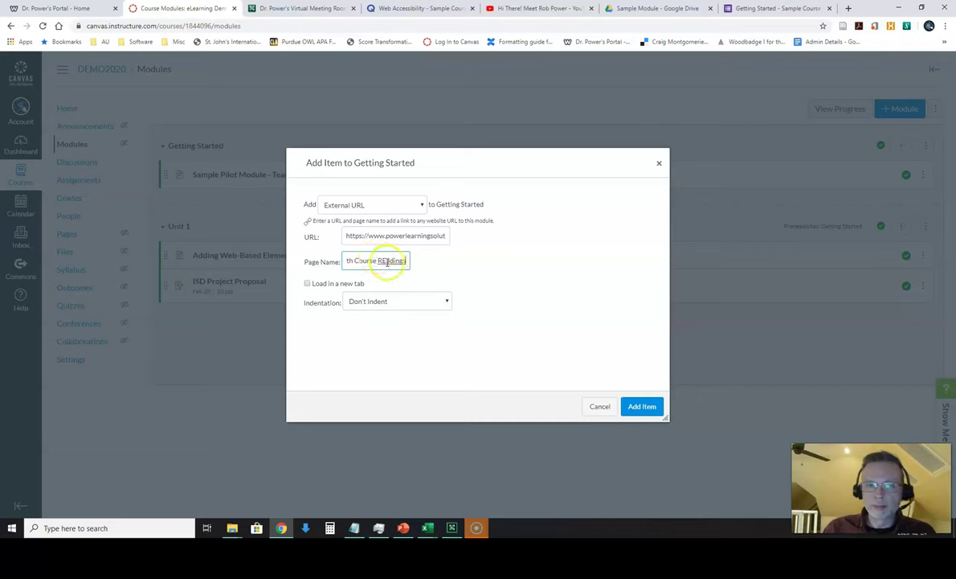
pyautogui.press('BackSpace')
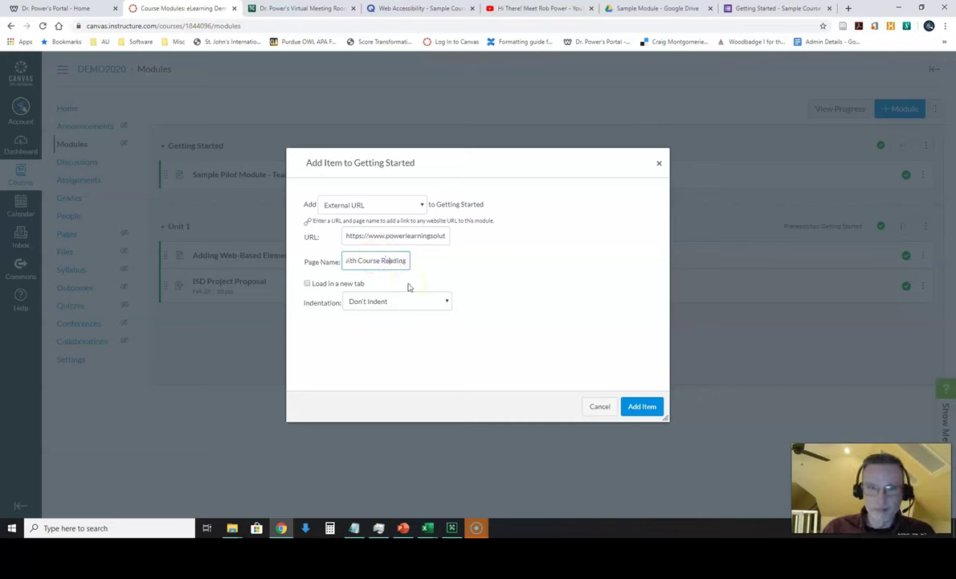
pyautogui.click(306, 284)
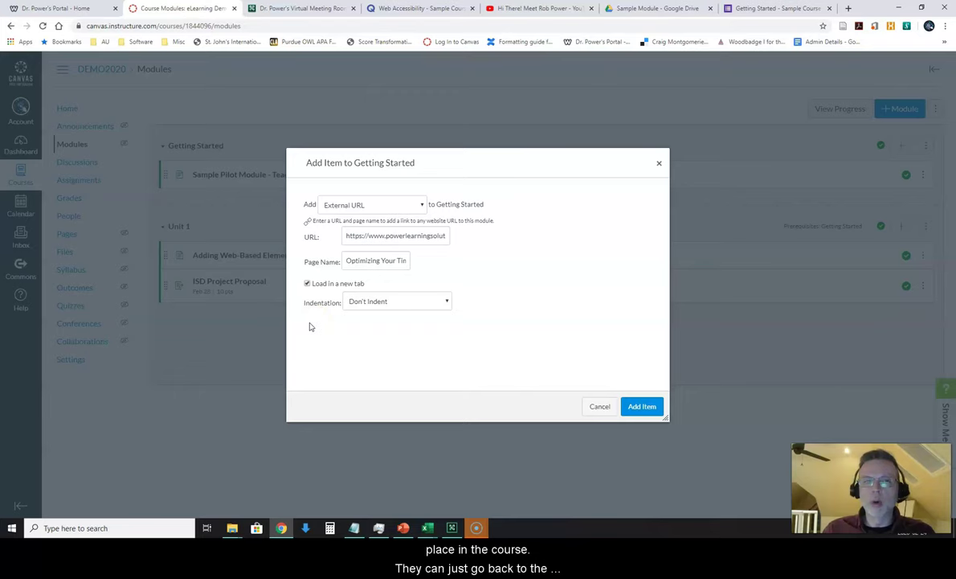
pyautogui.click(642, 407)
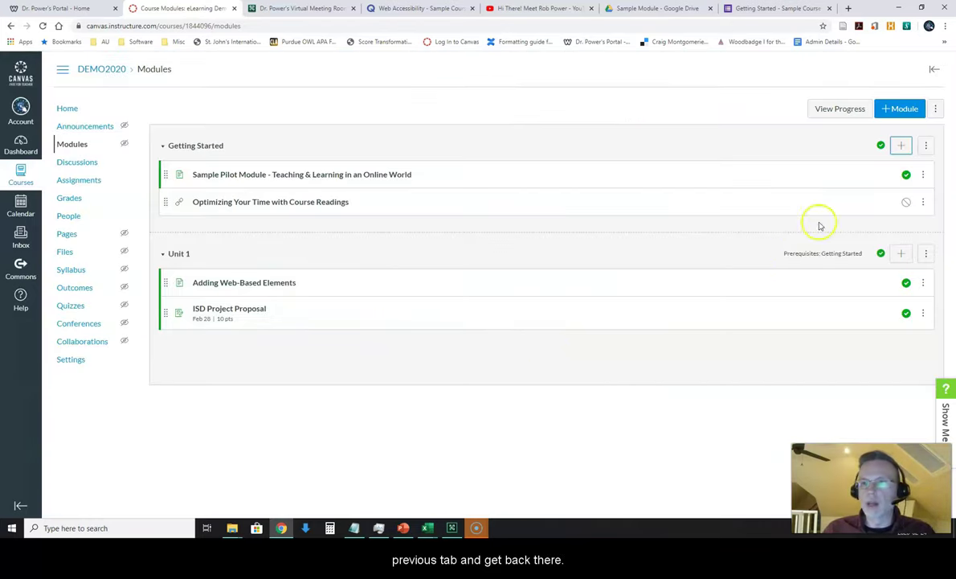
pyautogui.click(905, 202)
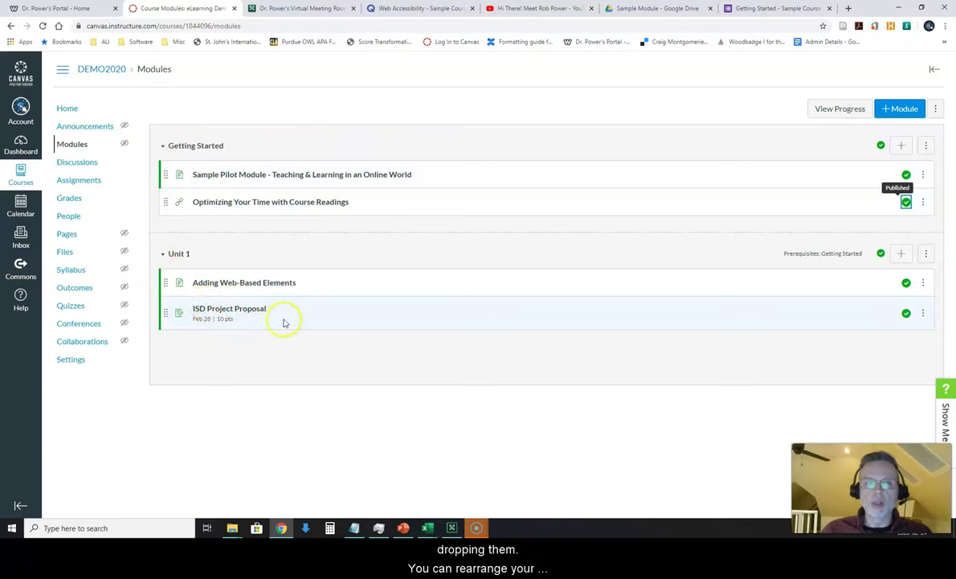
# Reorder the items so Adding Web-Based Elements is first in Getting Started and the Sample Pilot Module page first in Unit 1, and unpublish Unit 1
pyautogui.moveTo(166, 315); pyautogui.dragTo(171, 274)
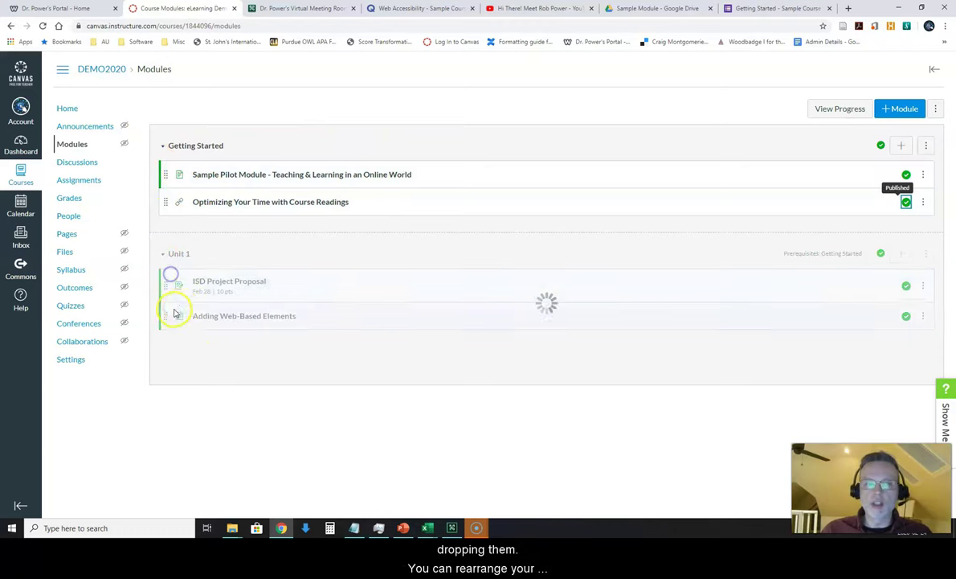
pyautogui.moveTo(165, 315); pyautogui.dragTo(160, 271)
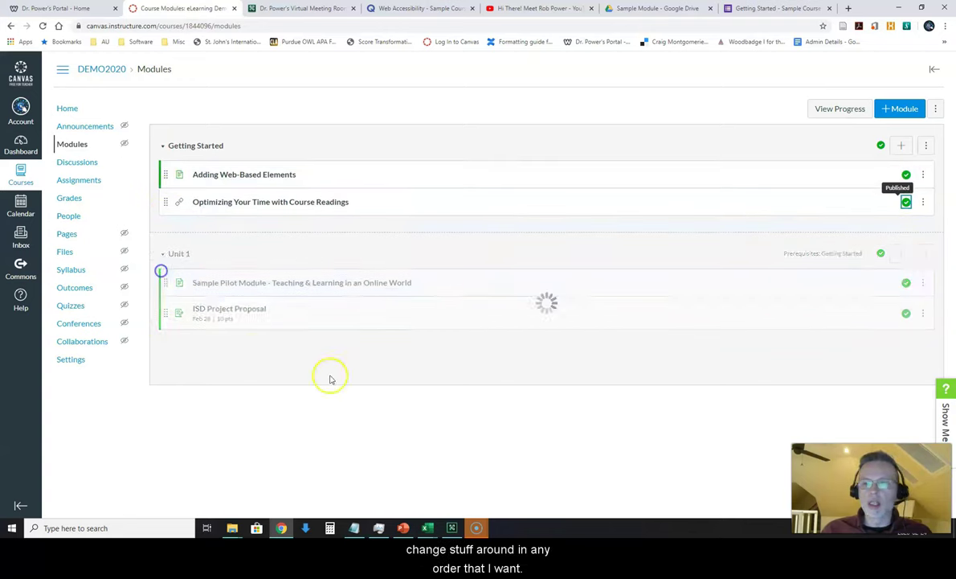
pyautogui.click(907, 315)
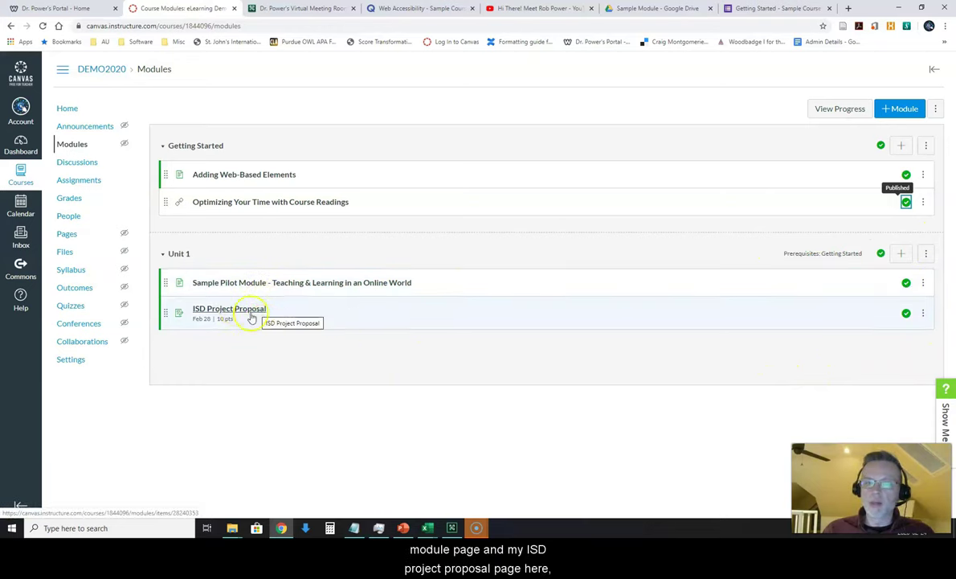
pyautogui.click(881, 253)
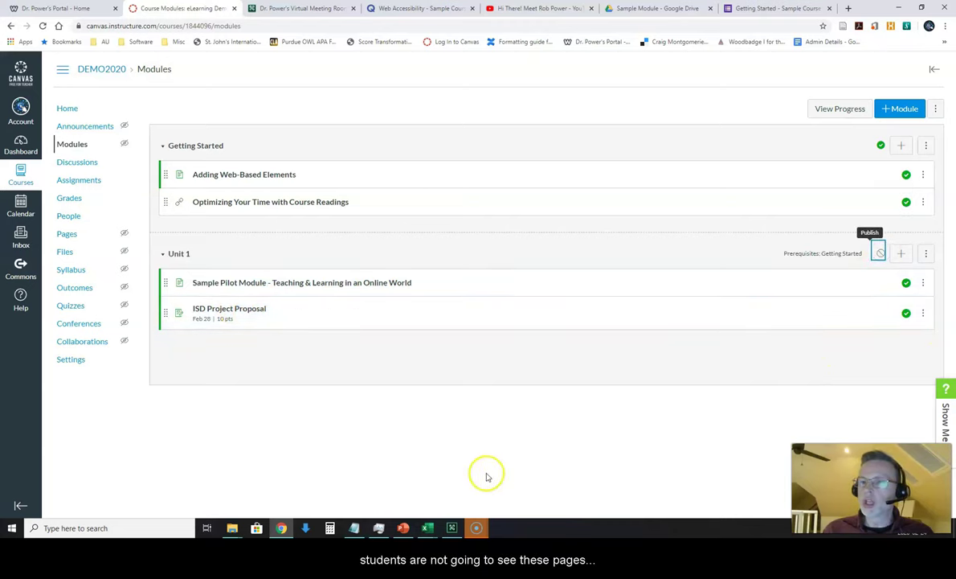